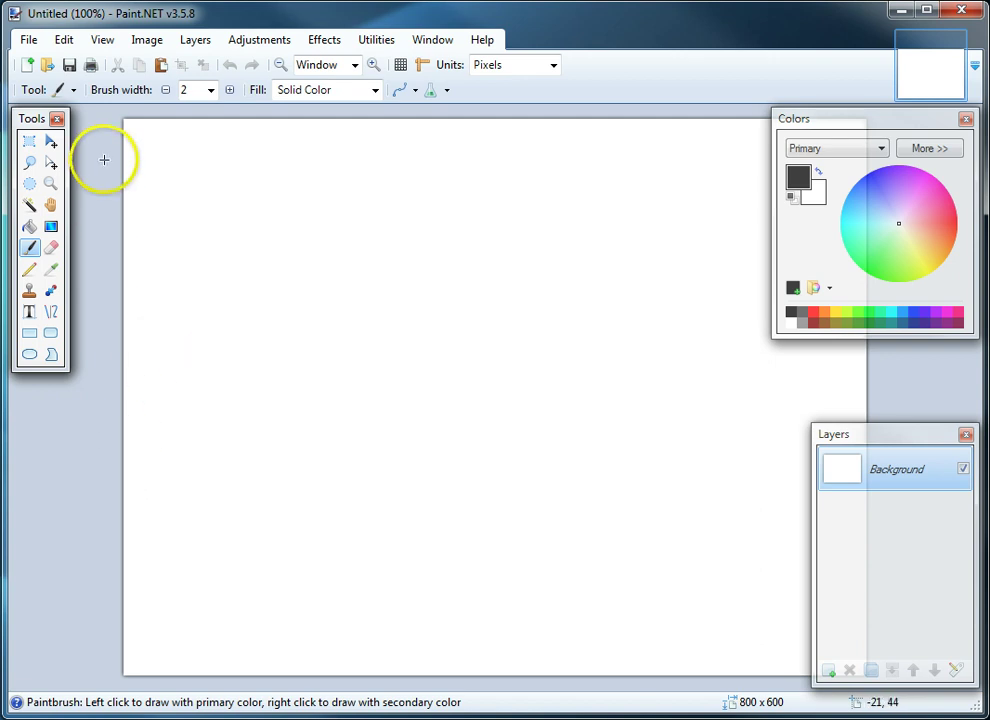
# Open avatar1303_6.gif from the Desktop and zoom the view in to 300%.
pyautogui.click(30, 40)
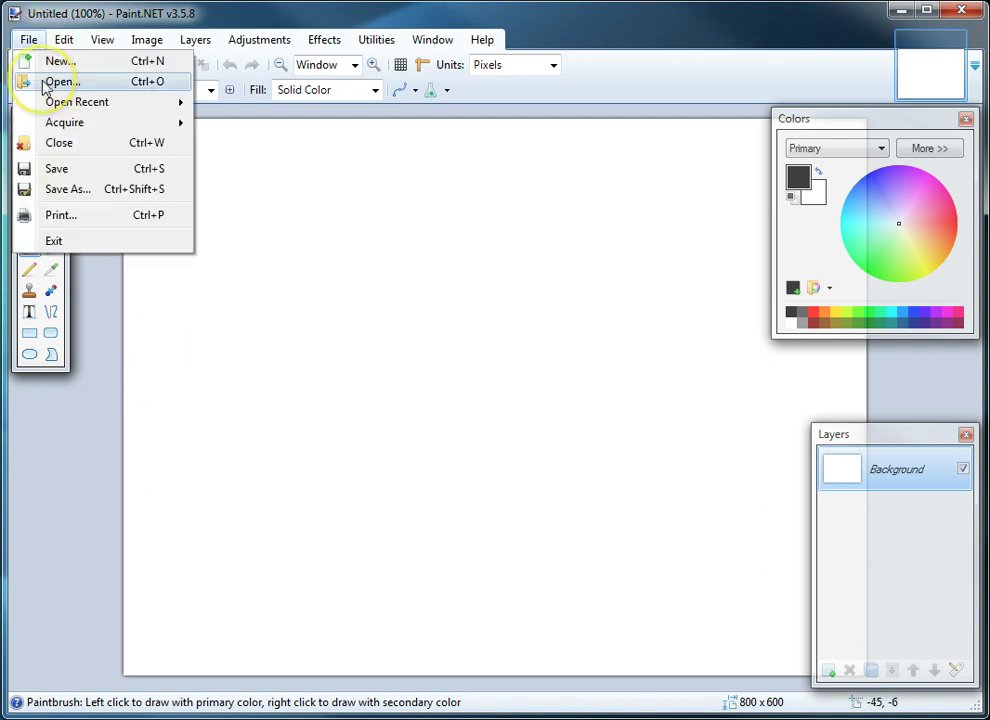
pyautogui.click(40, 82)
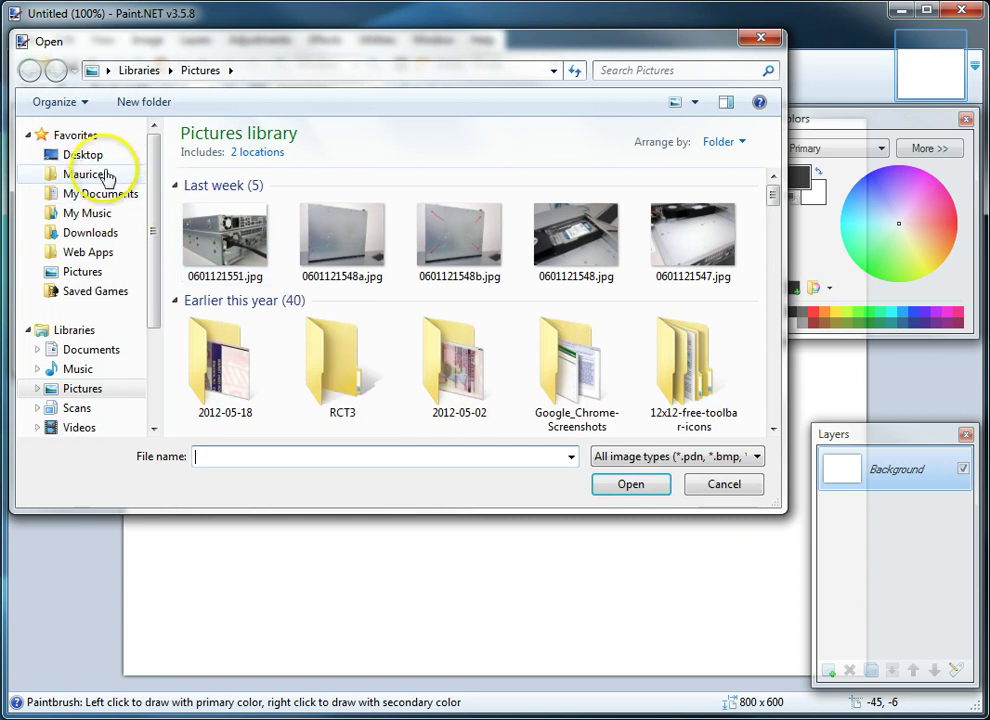
pyautogui.click(104, 158)
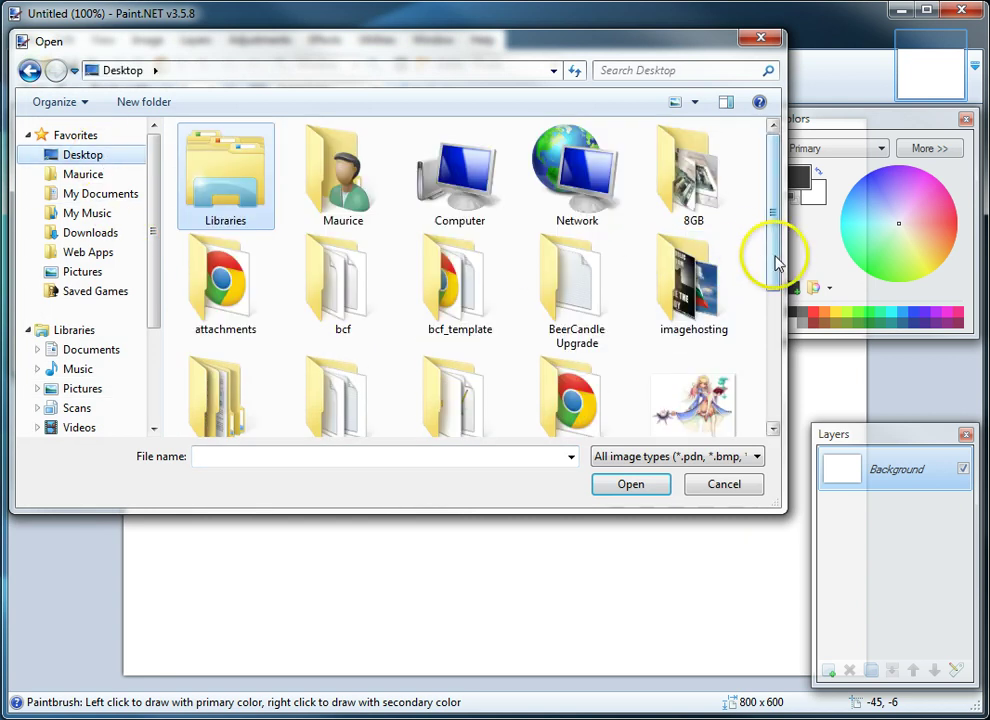
pyautogui.moveTo(778, 261); pyautogui.dragTo(773, 318)
pyautogui.doubleClick(733, 290)
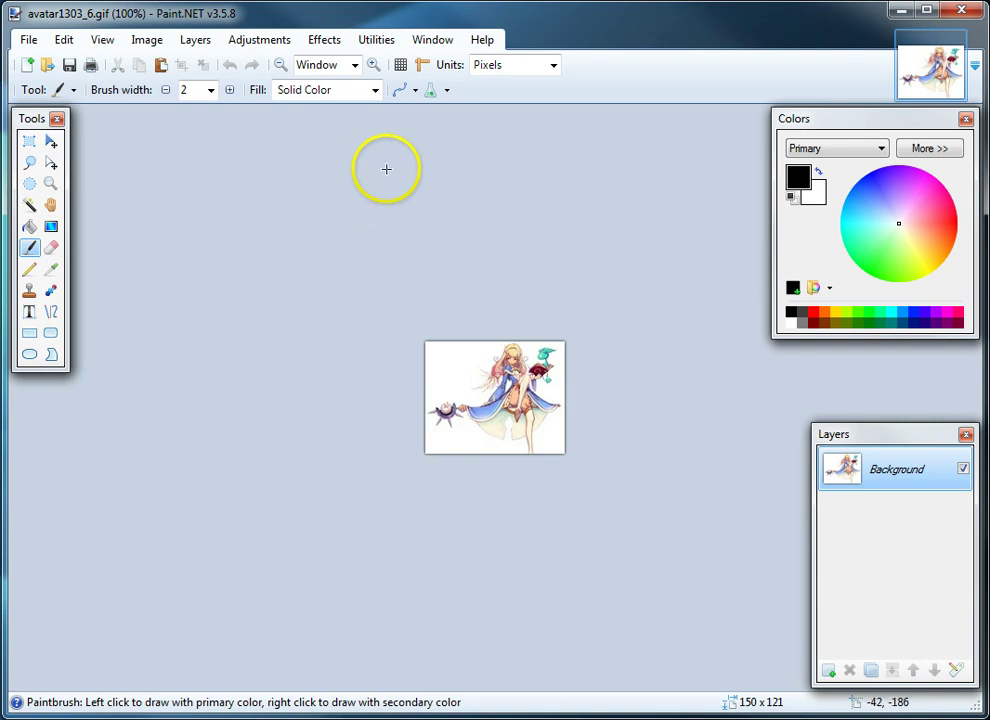
pyautogui.click(373, 65)
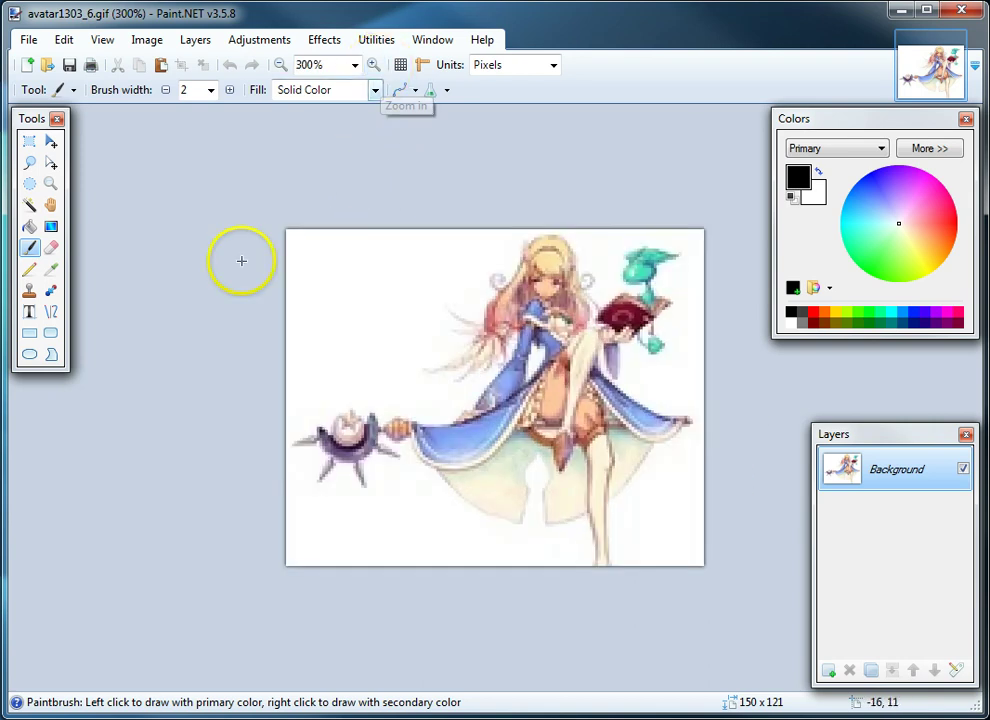
pyautogui.click(241, 247)
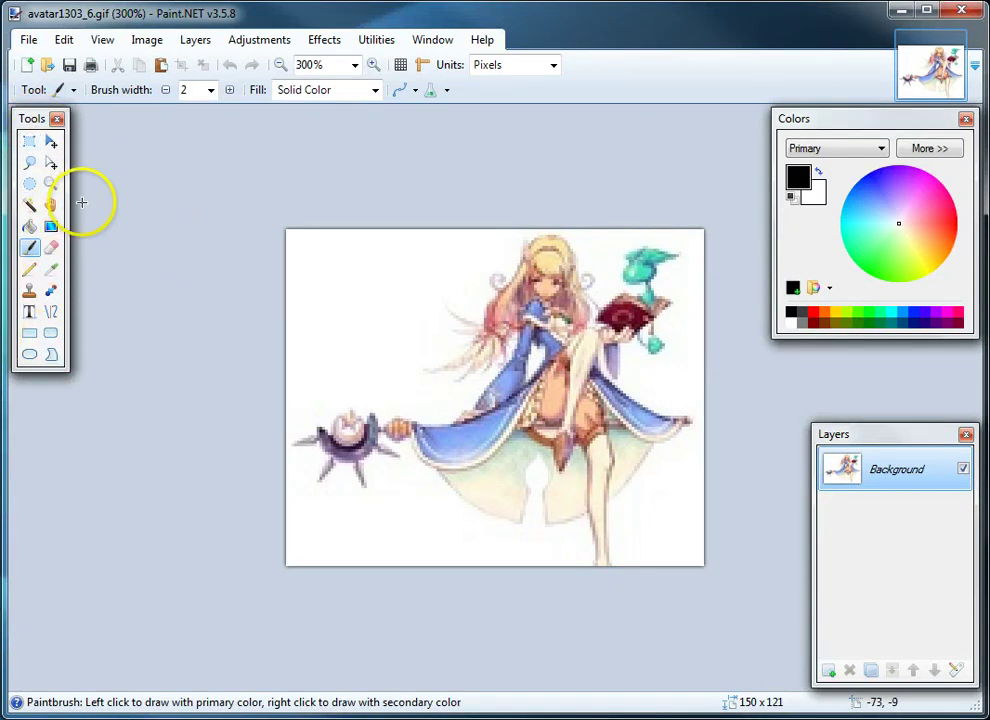
# With the Magic Wand at 15% tolerance, select the 11,432-pixel white background around the character.
pyautogui.click(31, 208)
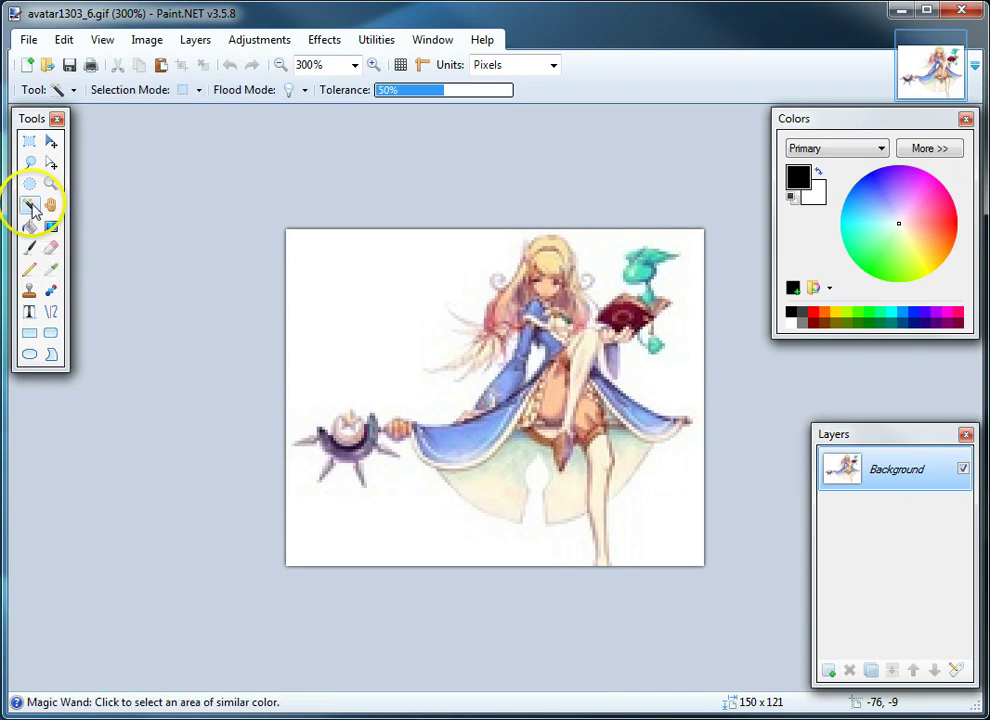
pyautogui.click(424, 92)
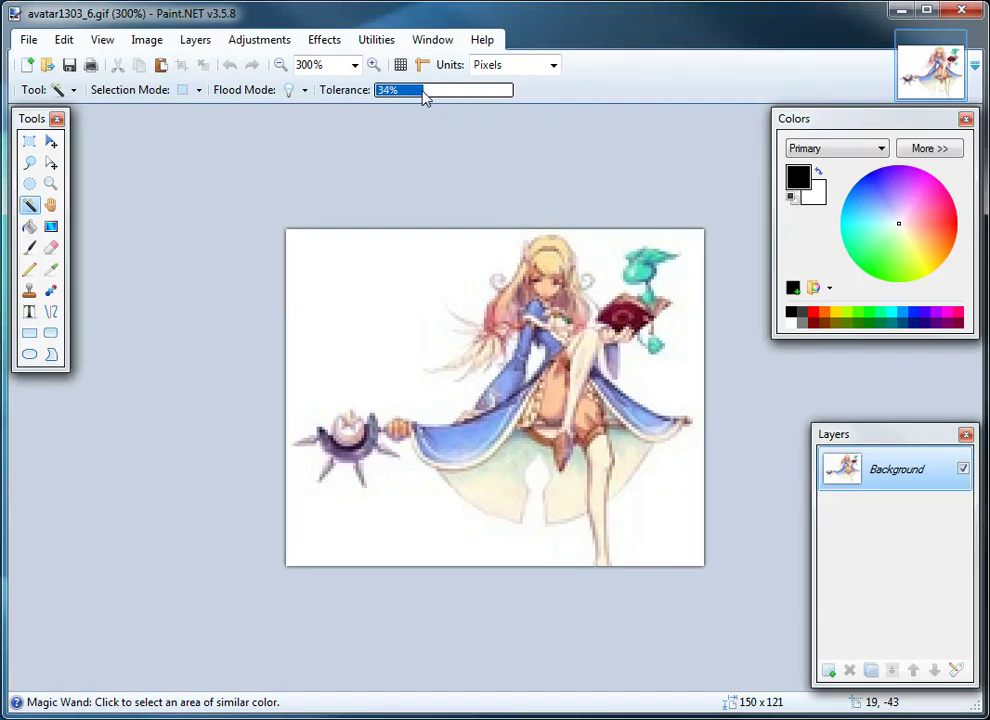
pyautogui.moveTo(423, 90); pyautogui.dragTo(396, 93)
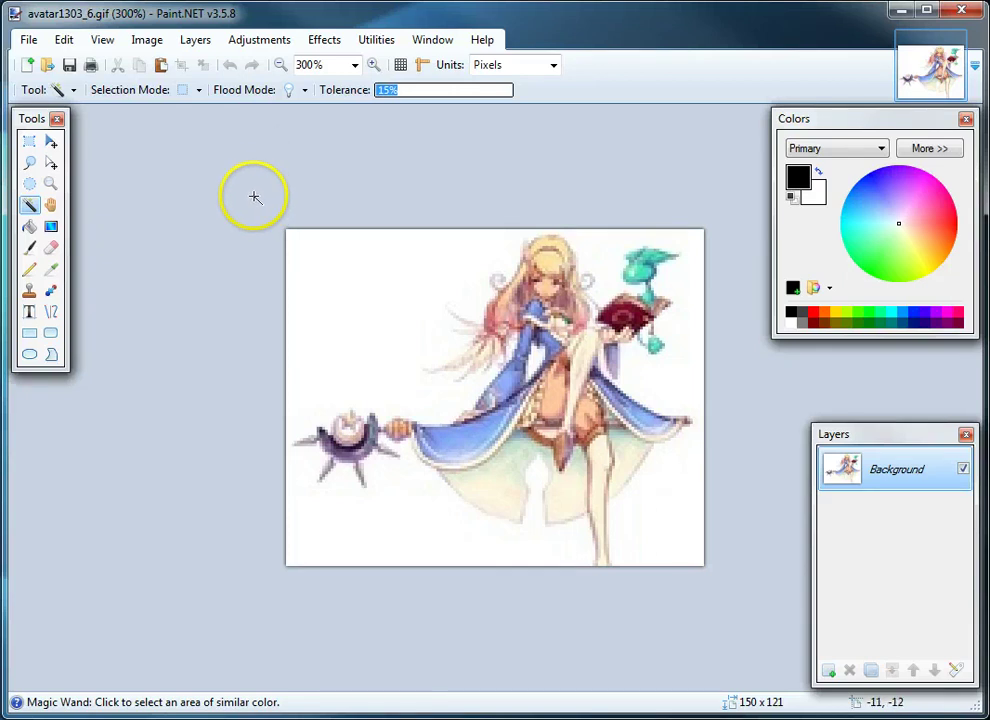
pyautogui.click(377, 314)
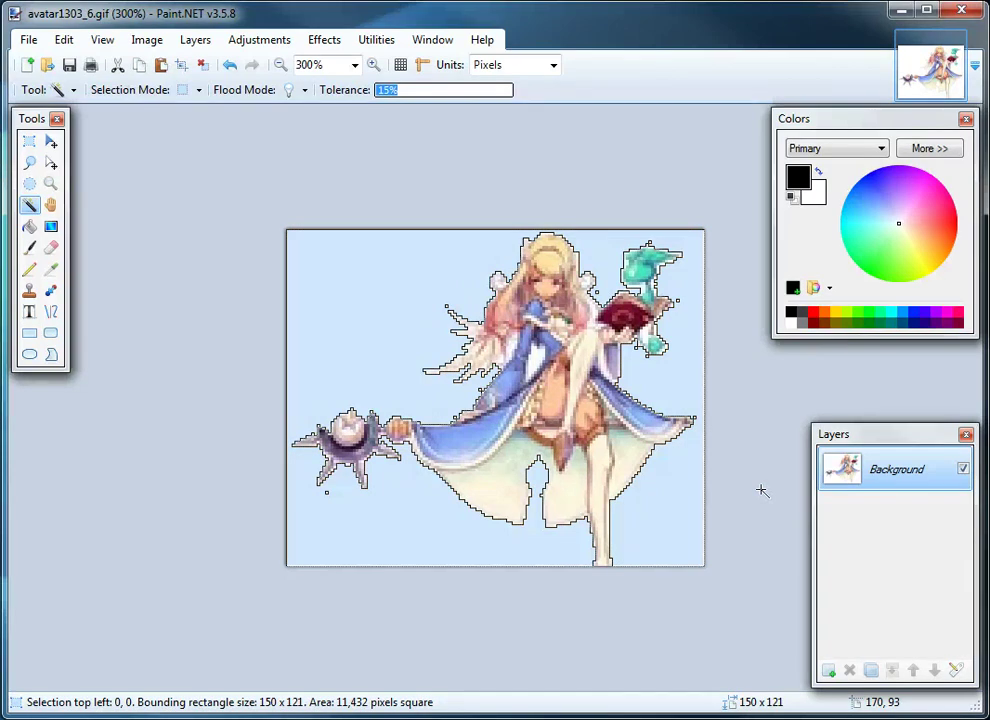
# Delete the selected white background to transparency, switch to Rectangle Select, and view at 100%.
pyautogui.press('Delete')
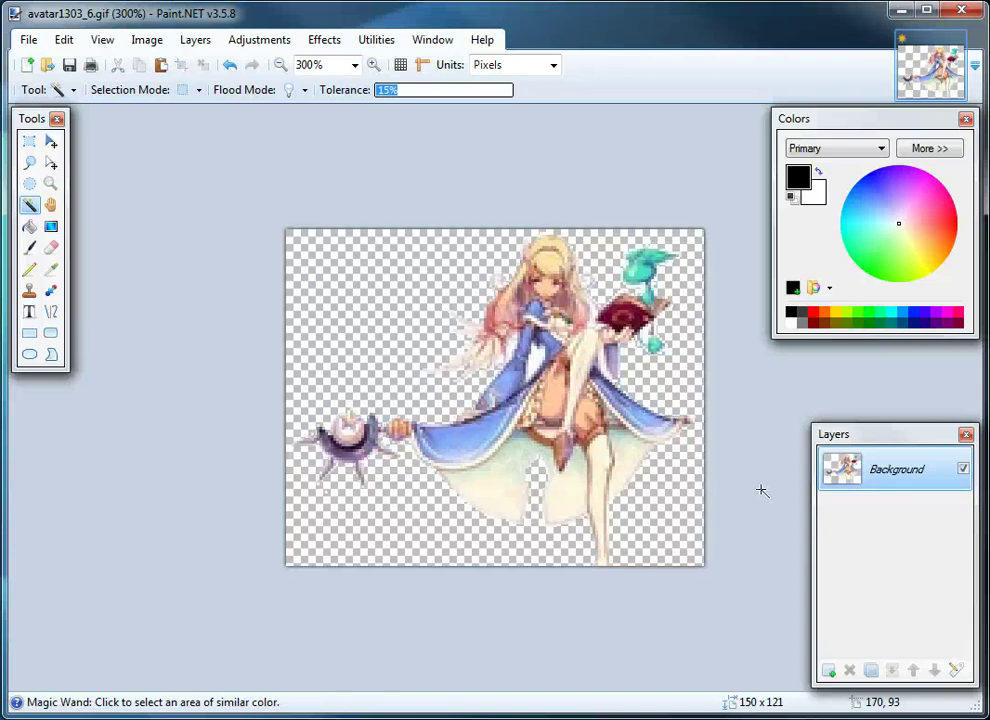
pyautogui.click(29, 141)
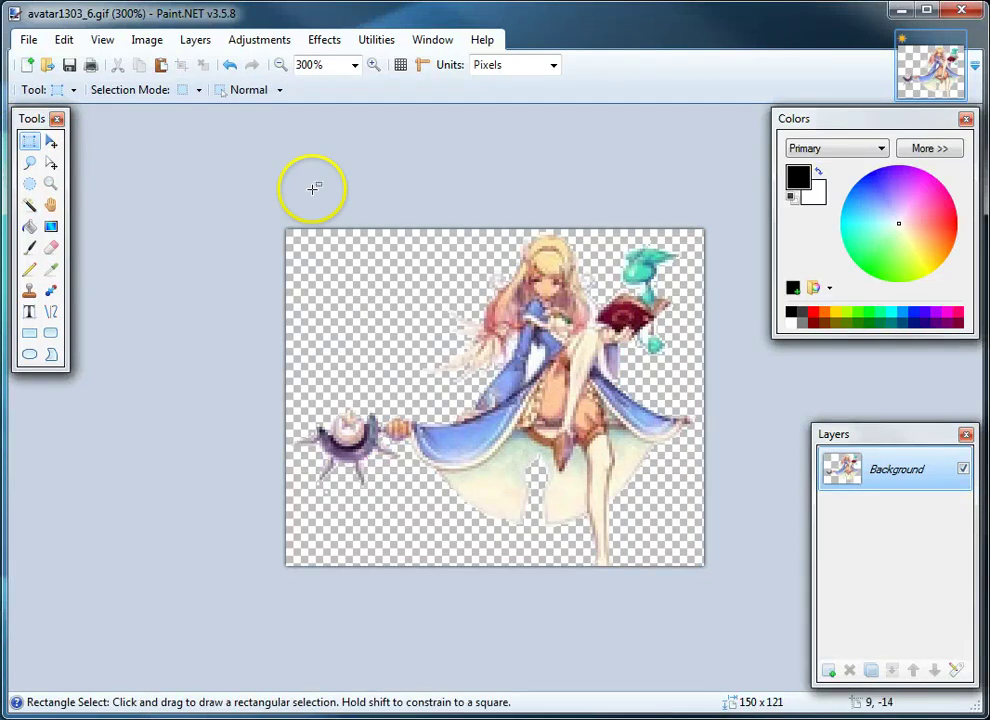
pyautogui.click(282, 68)
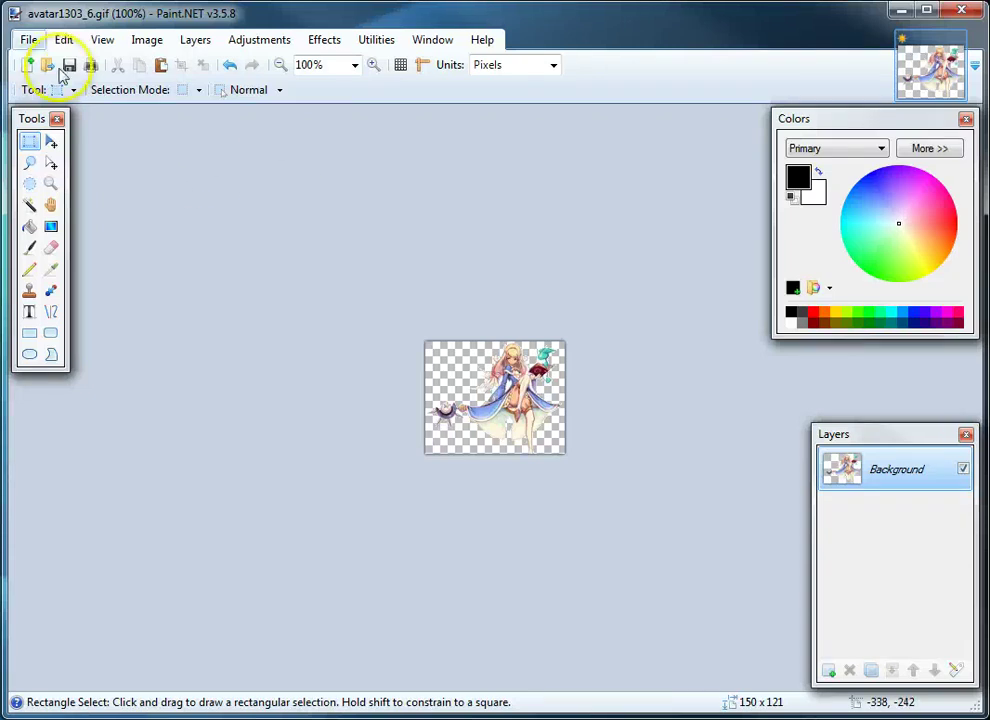
# Save the image as avatar1303_6-2.png, accepting the default PNG save settings.
pyautogui.click(24, 40)
pyautogui.click(99, 190)
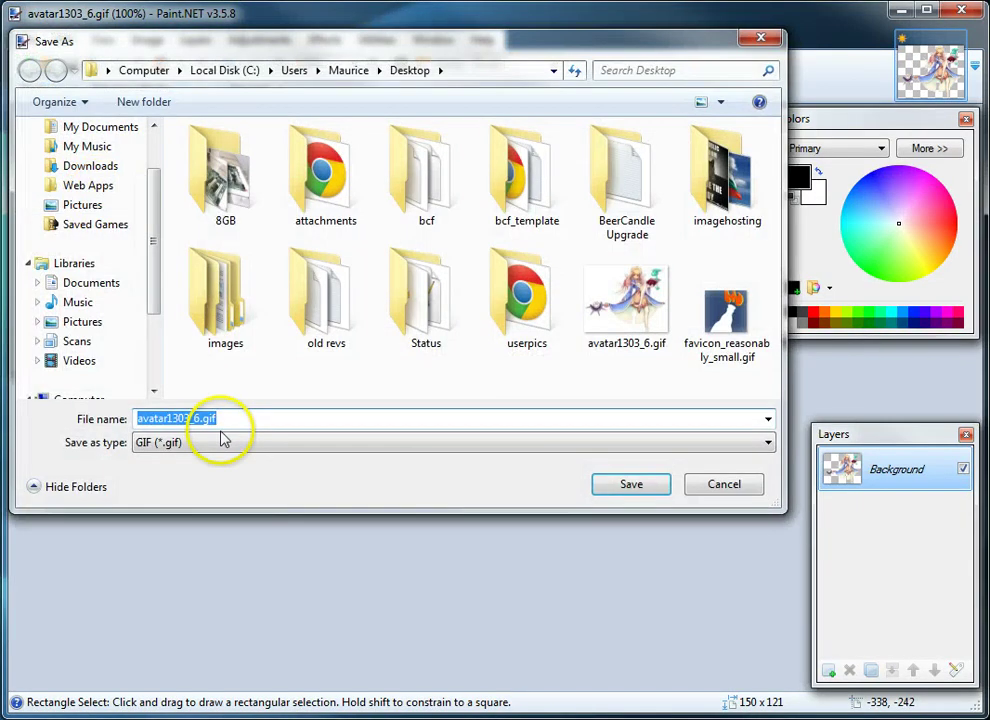
pyautogui.click(221, 419)
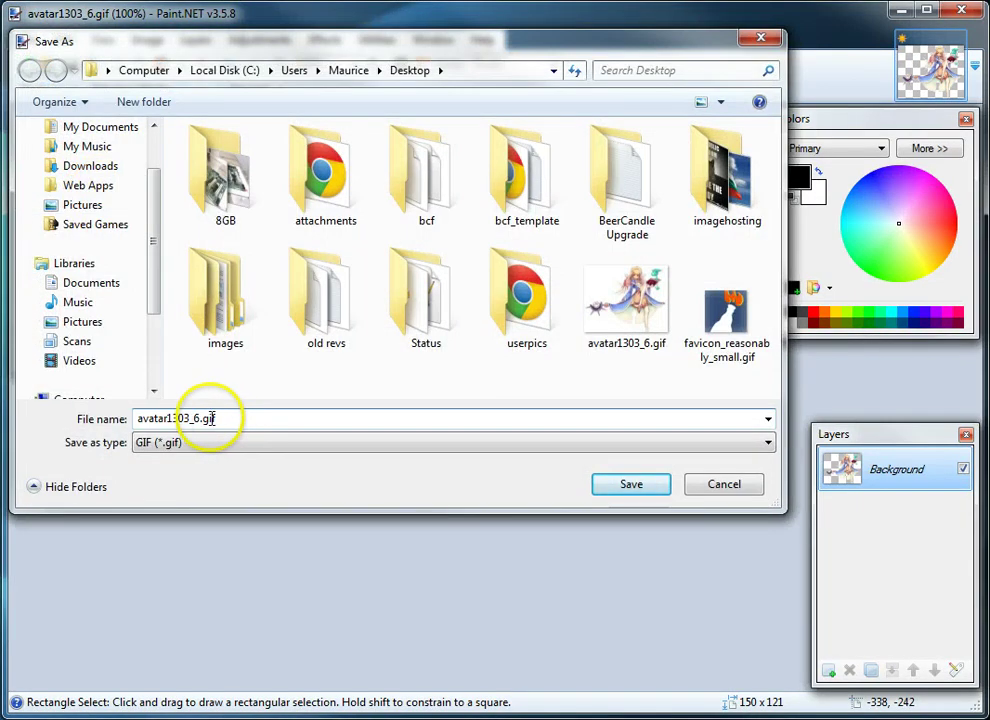
pyautogui.moveTo(203, 418); pyautogui.dragTo(272, 430)
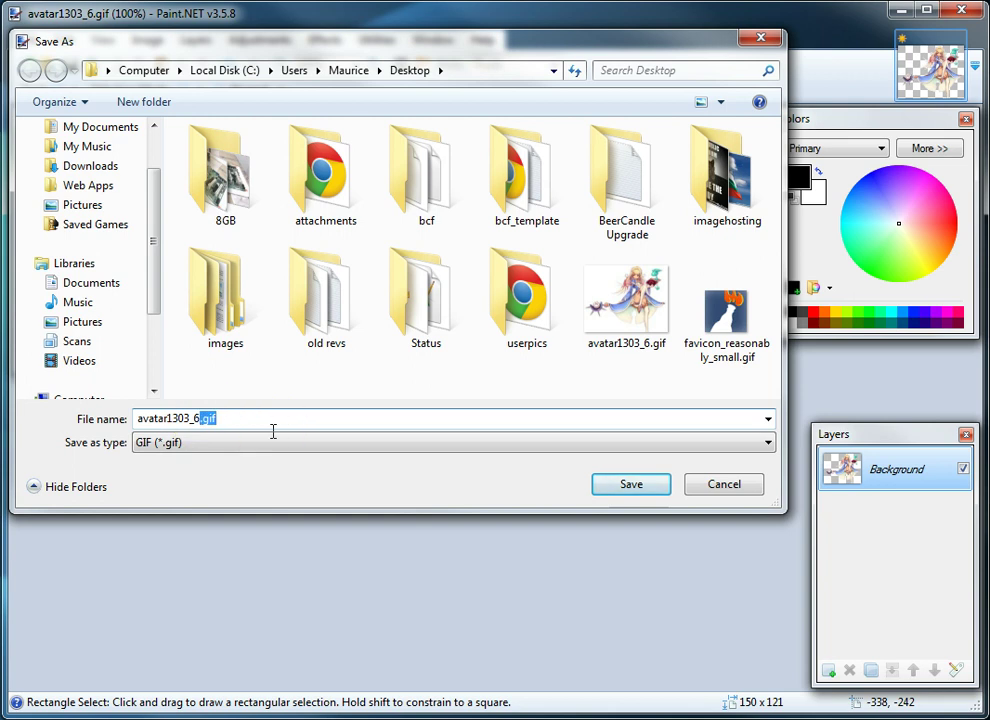
pyautogui.write('-2')
pyautogui.write('.png')
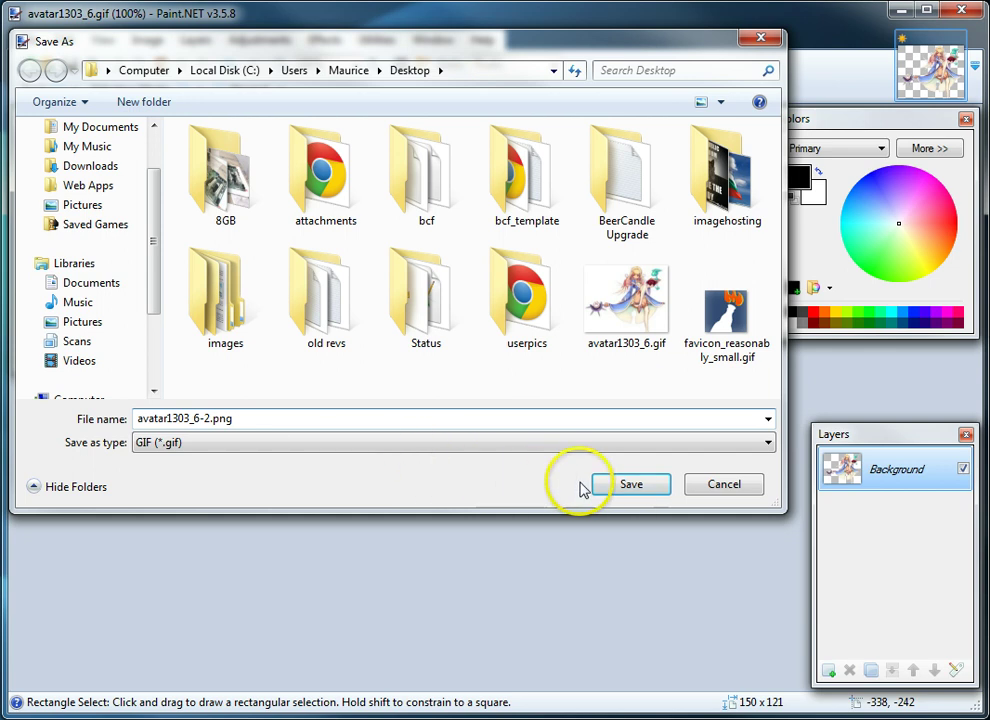
pyautogui.click(631, 484)
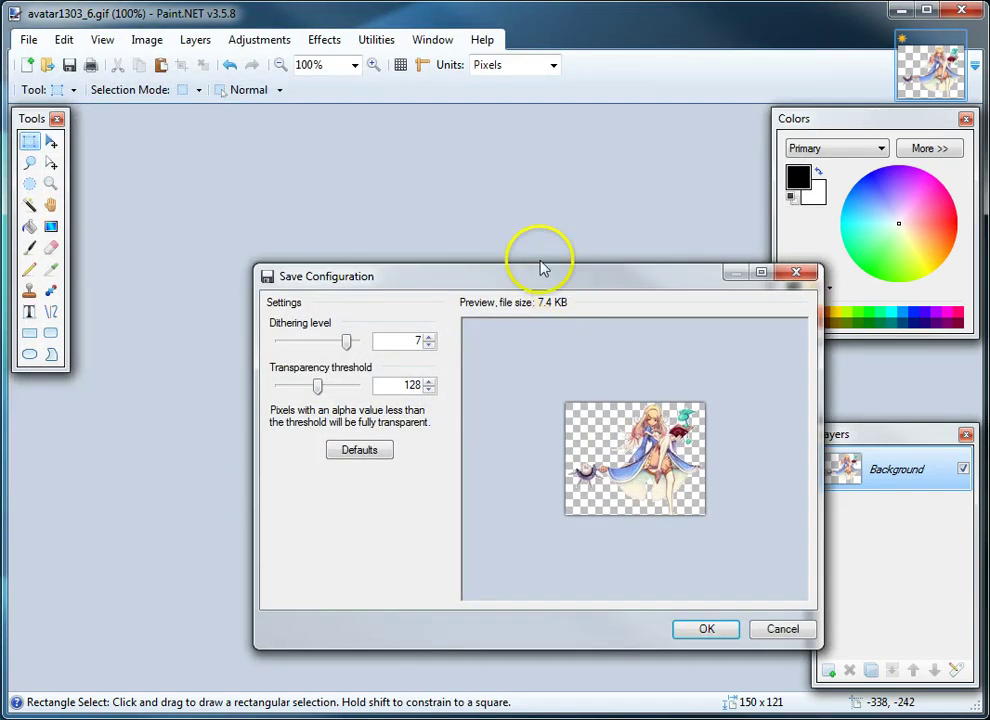
pyautogui.moveTo(540, 268); pyautogui.dragTo(489, 227)
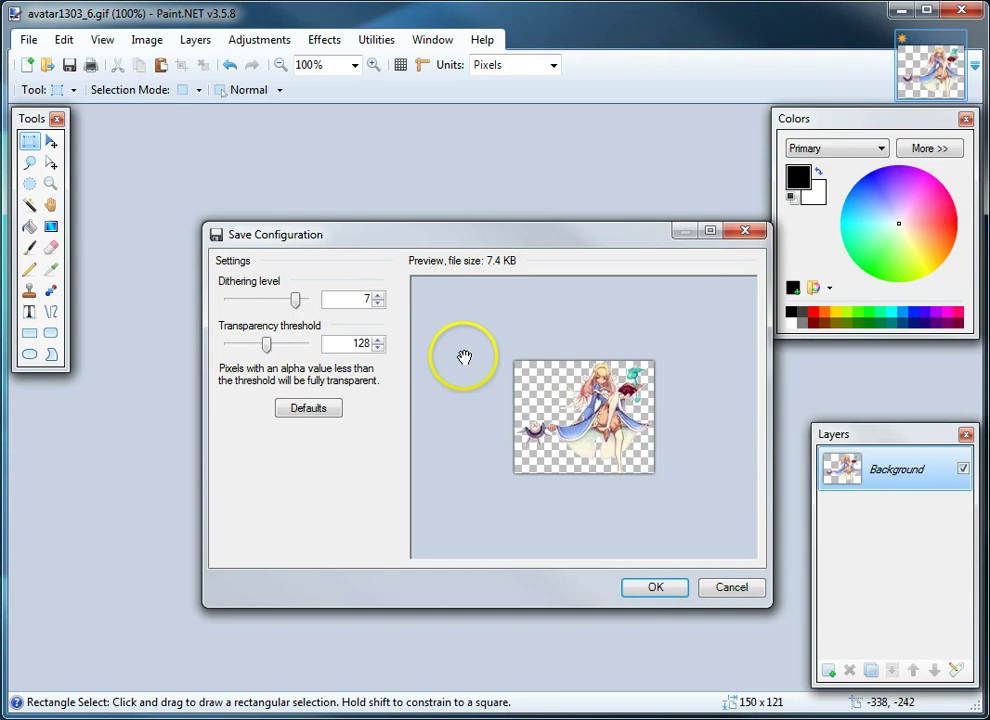
pyautogui.click(647, 598)
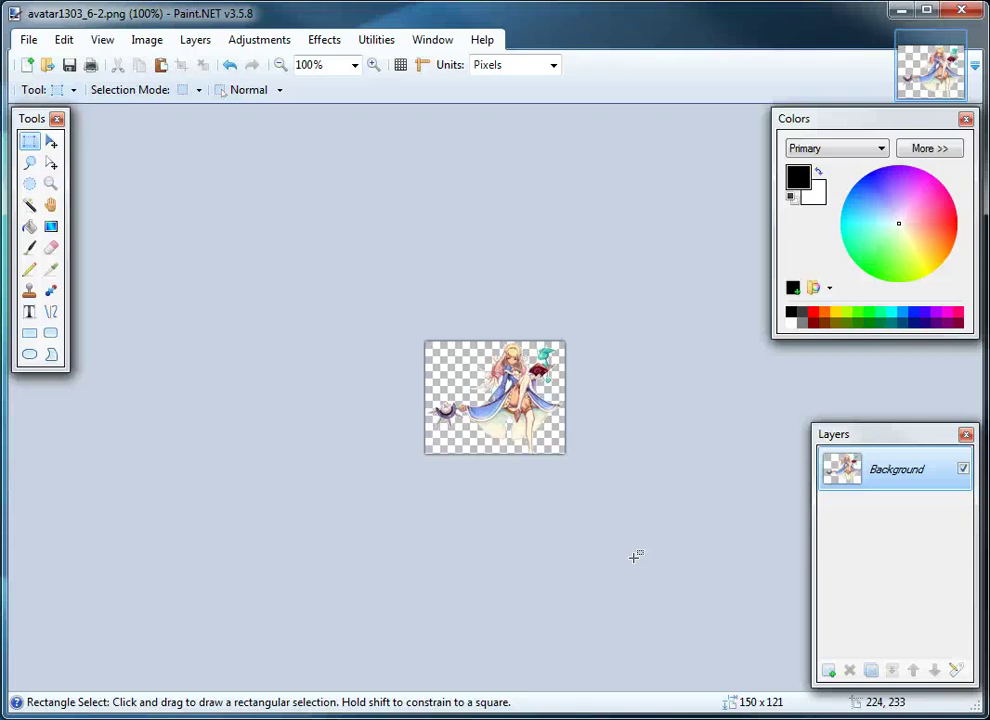
pyautogui.click(608, 569)
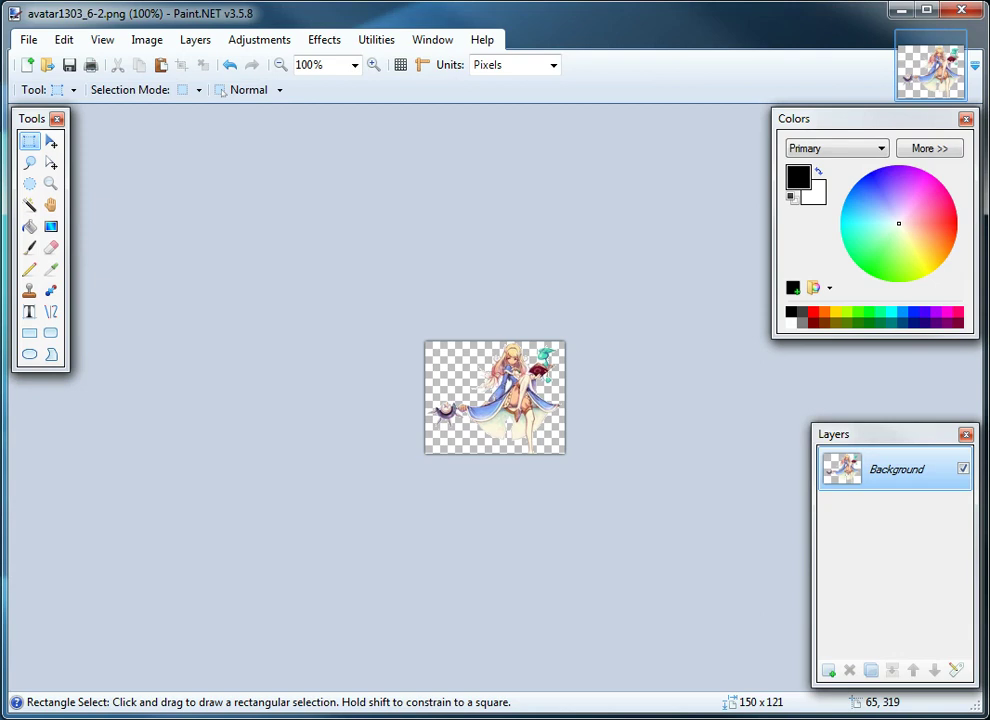